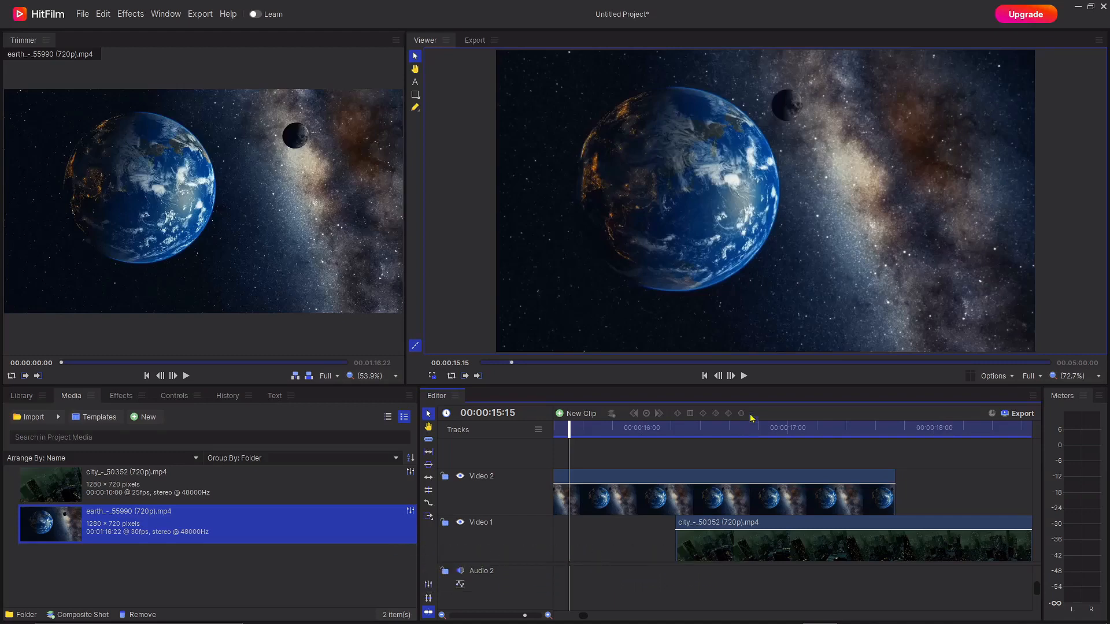
# - Play back the hard cut from the earth clip to the city clip and return to just before the cut
pyautogui.click(745, 377)
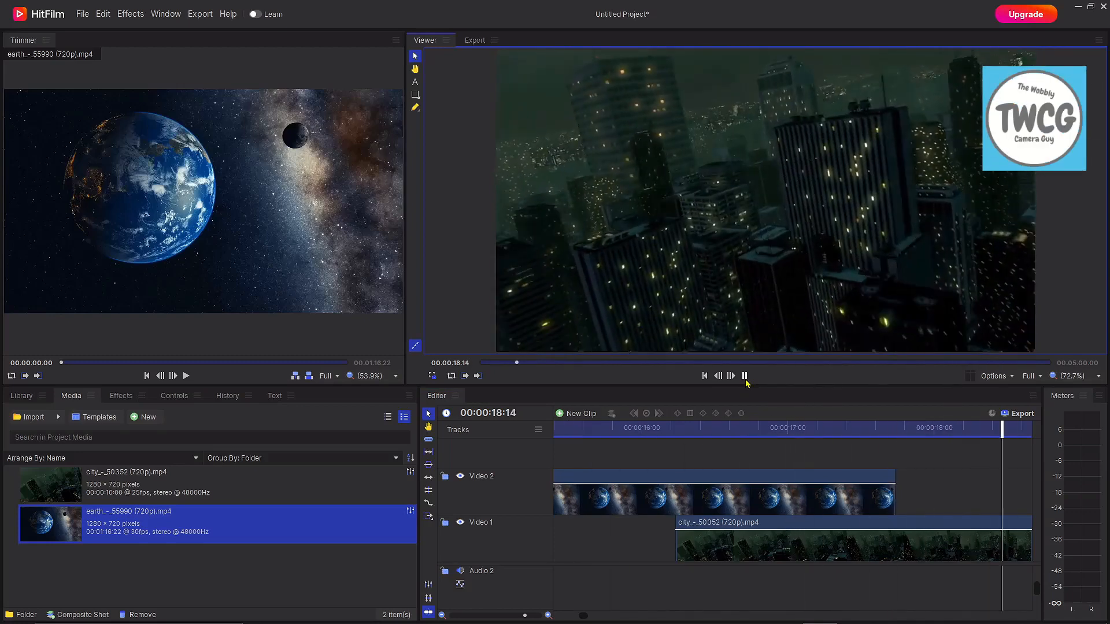
pyautogui.click(746, 379)
pyautogui.moveTo(556, 426); pyautogui.dragTo(571, 435)
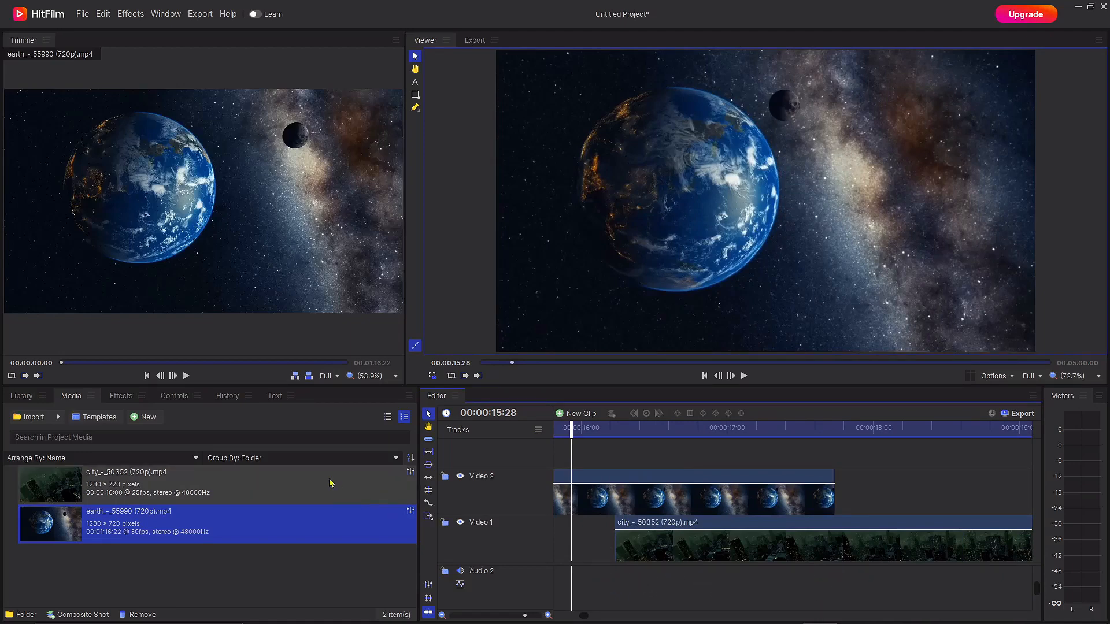
# - Apply the Quad Warp effect to the earth clip and start keyframing its Top Left and Bottom Left positions at 00:00:16:07
pyautogui.click(121, 395)
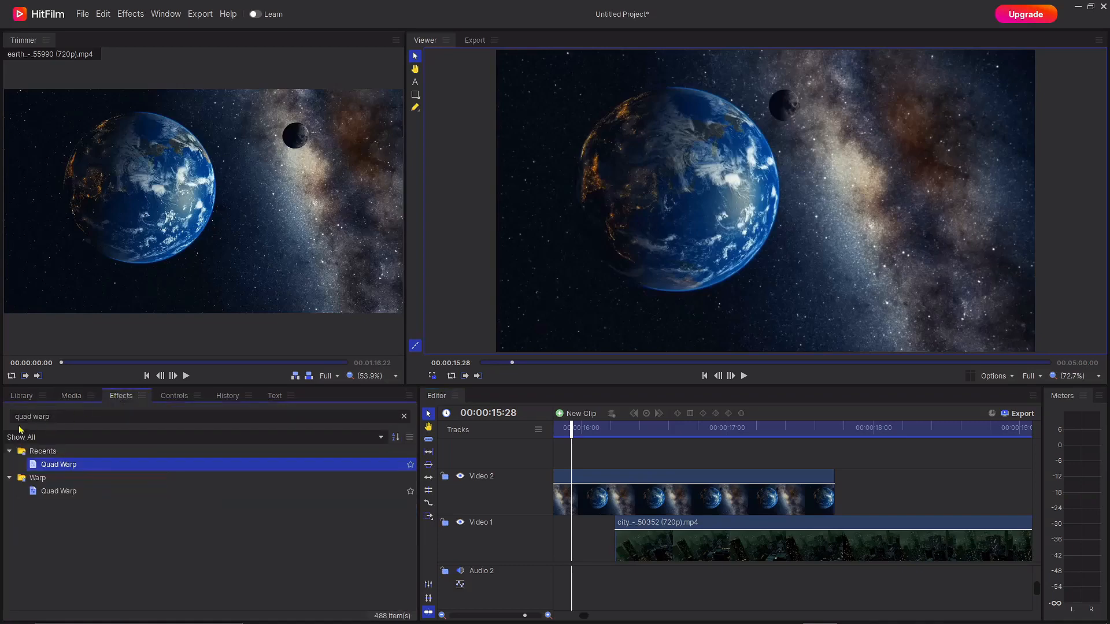
pyautogui.moveTo(300, 477); pyautogui.dragTo(626, 499)
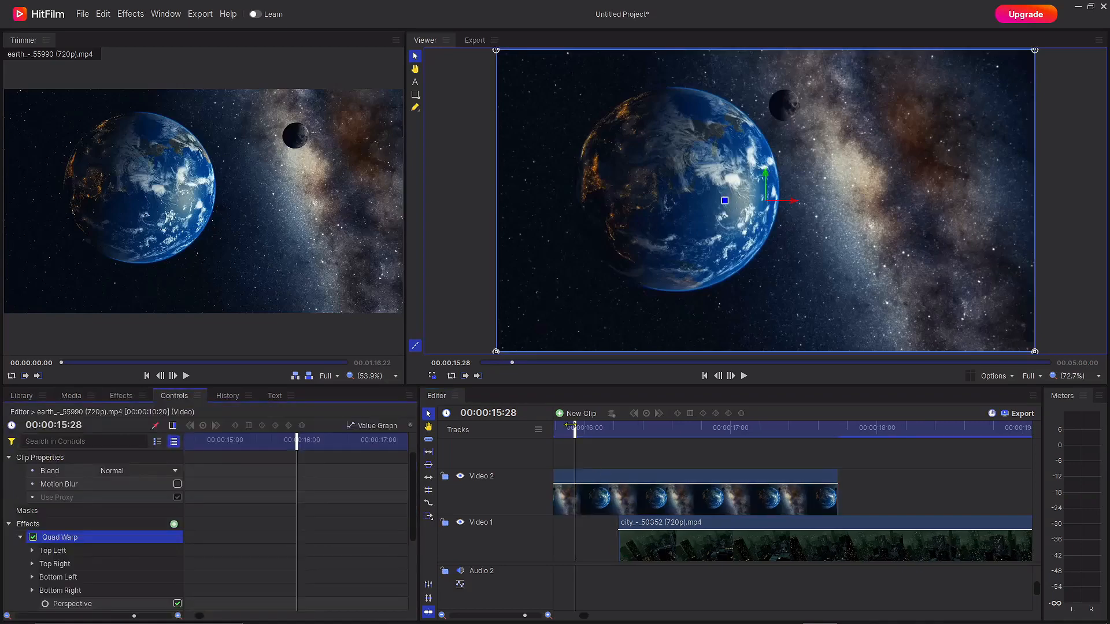
pyautogui.moveTo(570, 426); pyautogui.dragTo(624, 431)
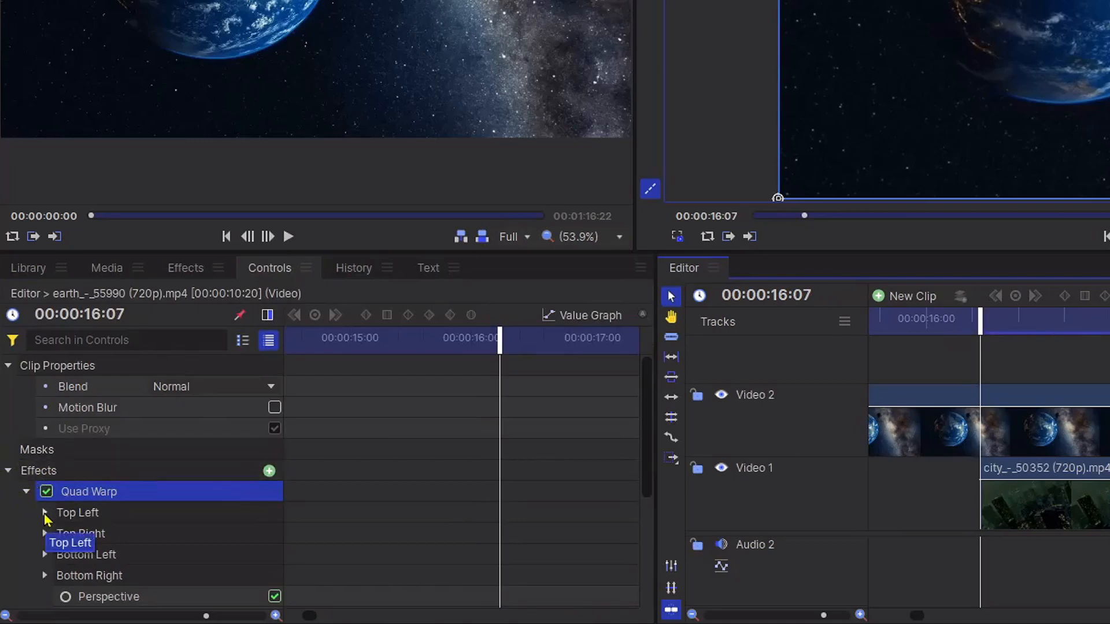
pyautogui.click(45, 513)
pyautogui.click(45, 577)
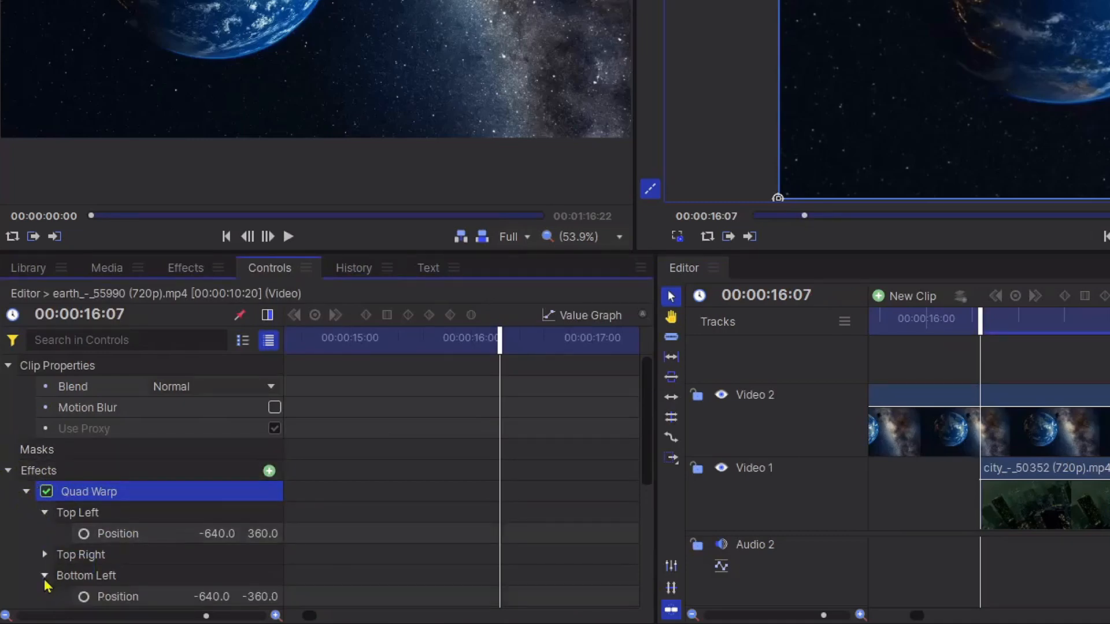
pyautogui.click(84, 534)
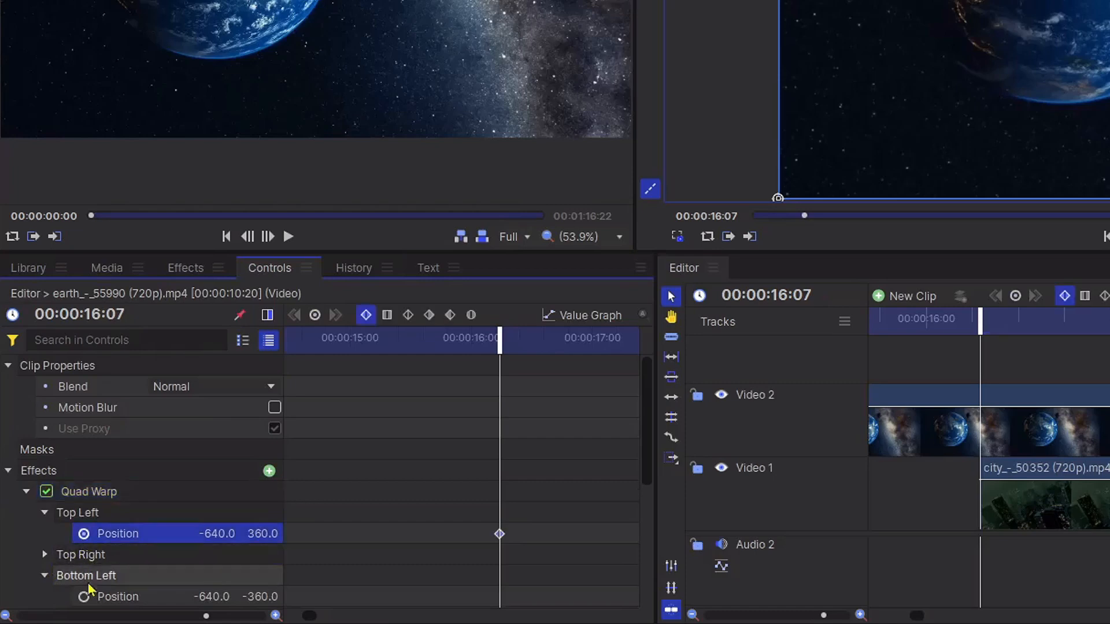
pyautogui.click(84, 597)
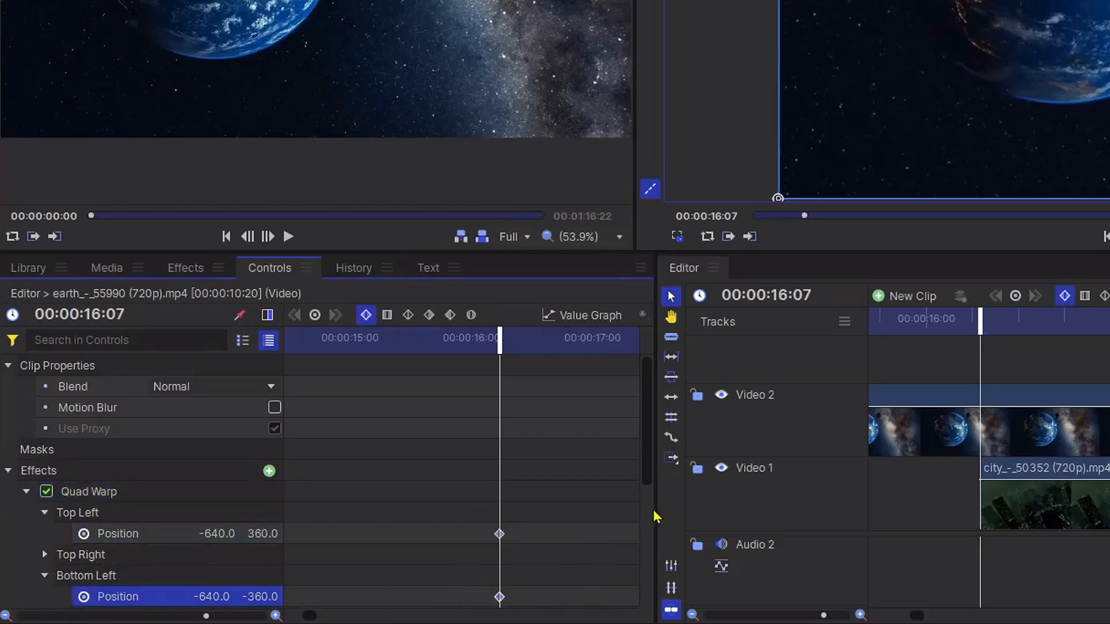
# - At 00:00:16:27, set the Quad Warp Top Left and Bottom Left positions both to 0, 0
pyautogui.moveTo(655, 508); pyautogui.dragTo(804, 533)
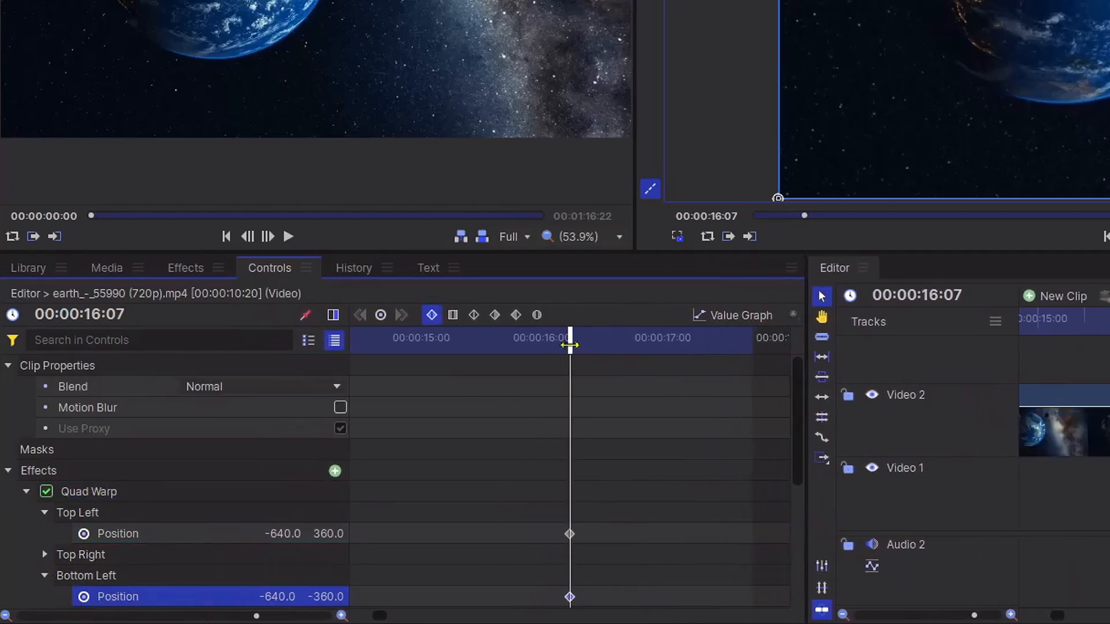
pyautogui.moveTo(570, 345); pyautogui.dragTo(653, 350)
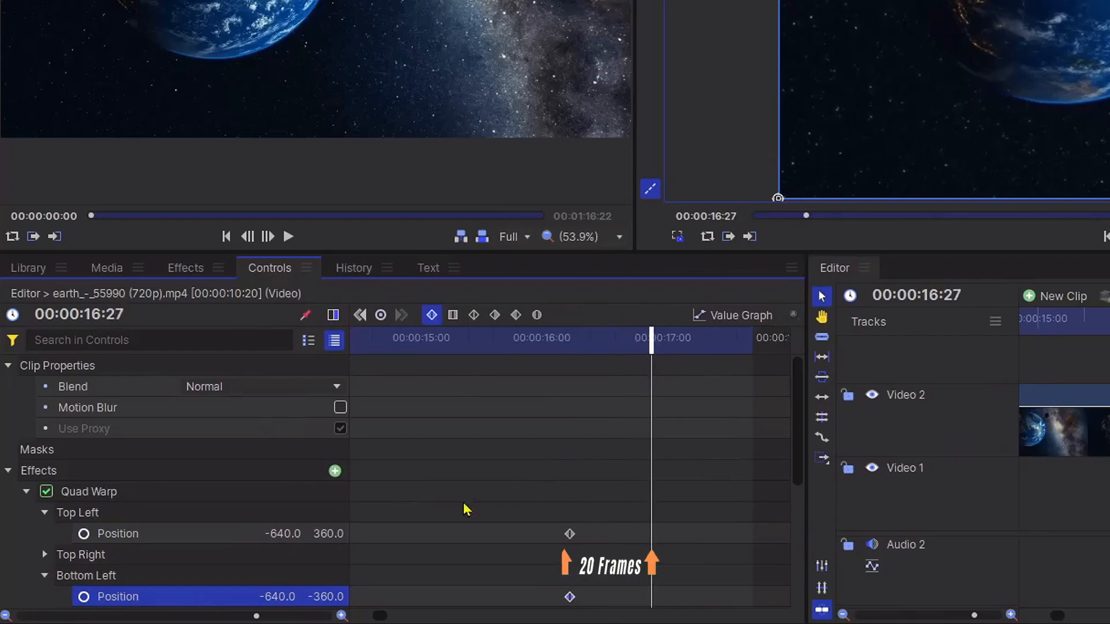
pyautogui.click(289, 533)
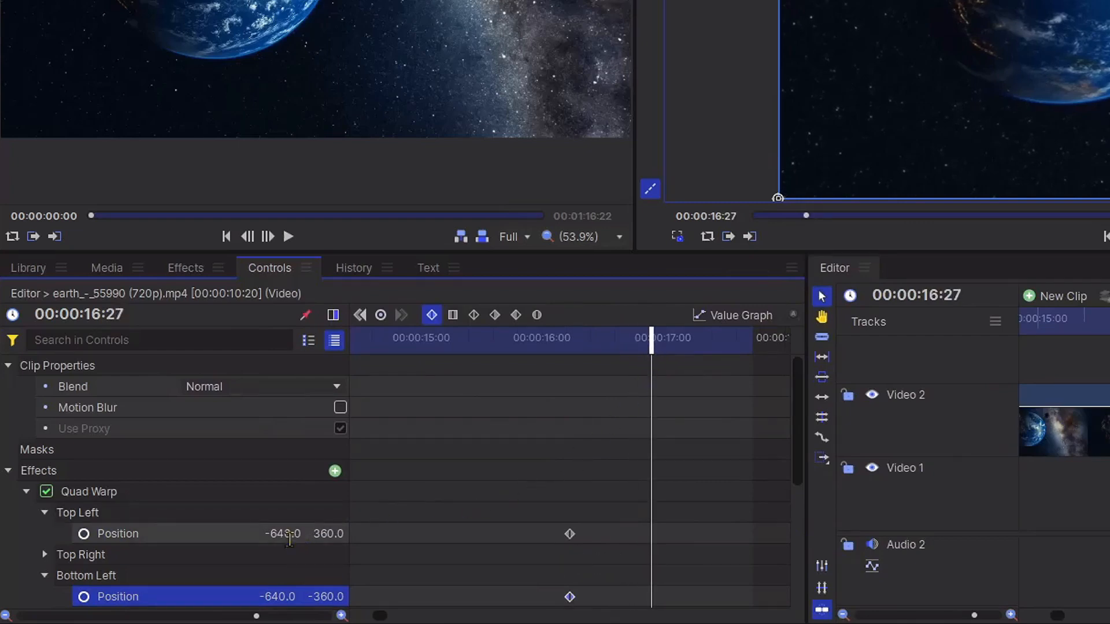
pyautogui.write('0')
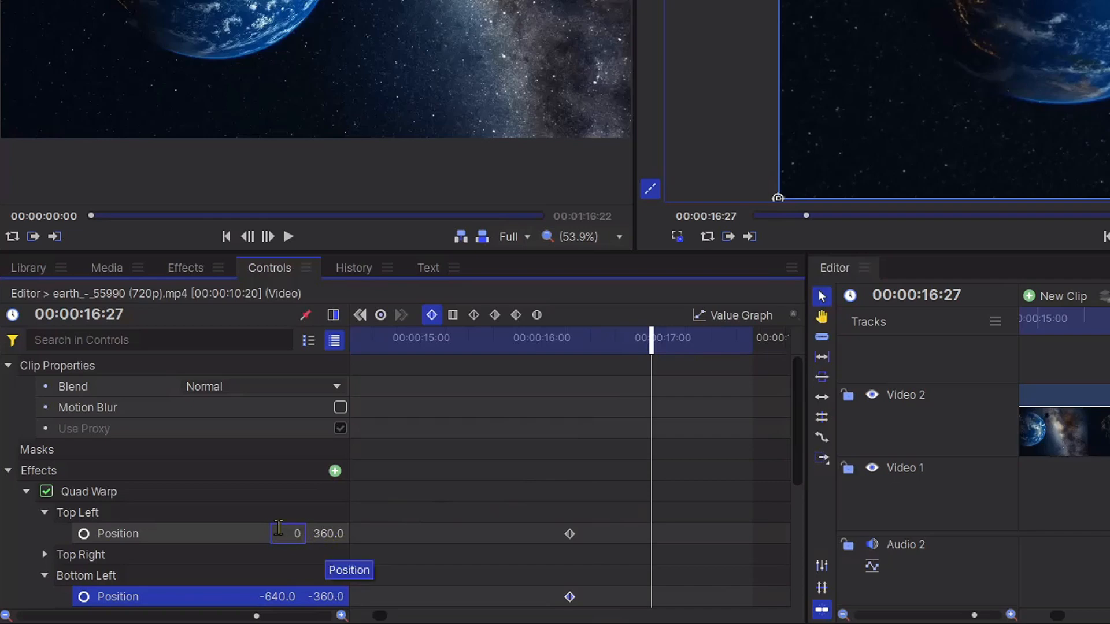
pyautogui.click(330, 538)
pyautogui.write('0')
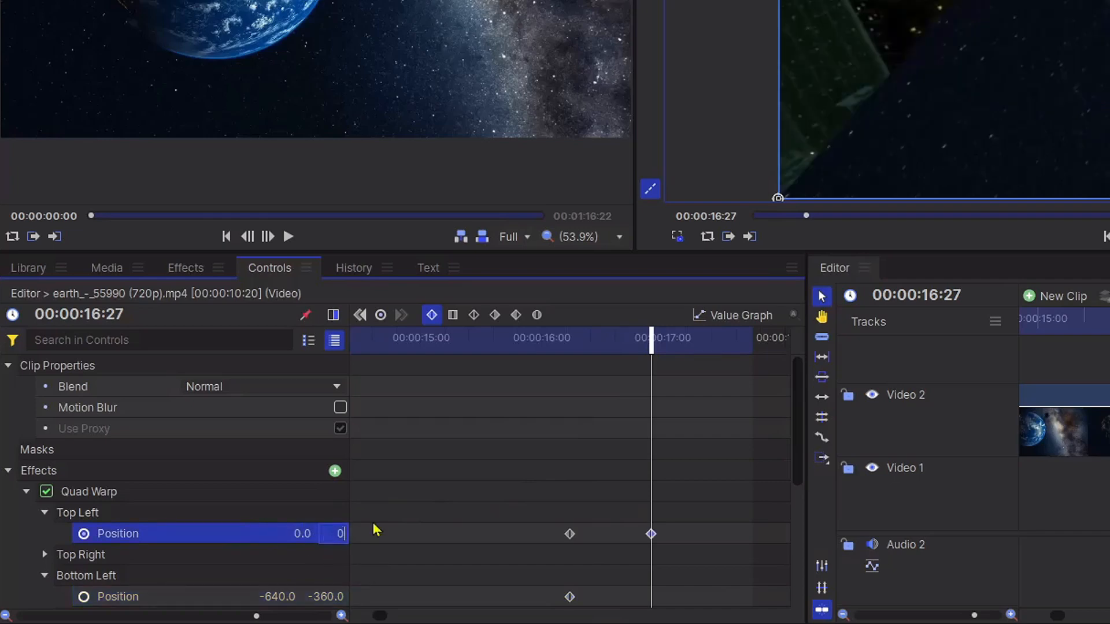
pyautogui.click(269, 596)
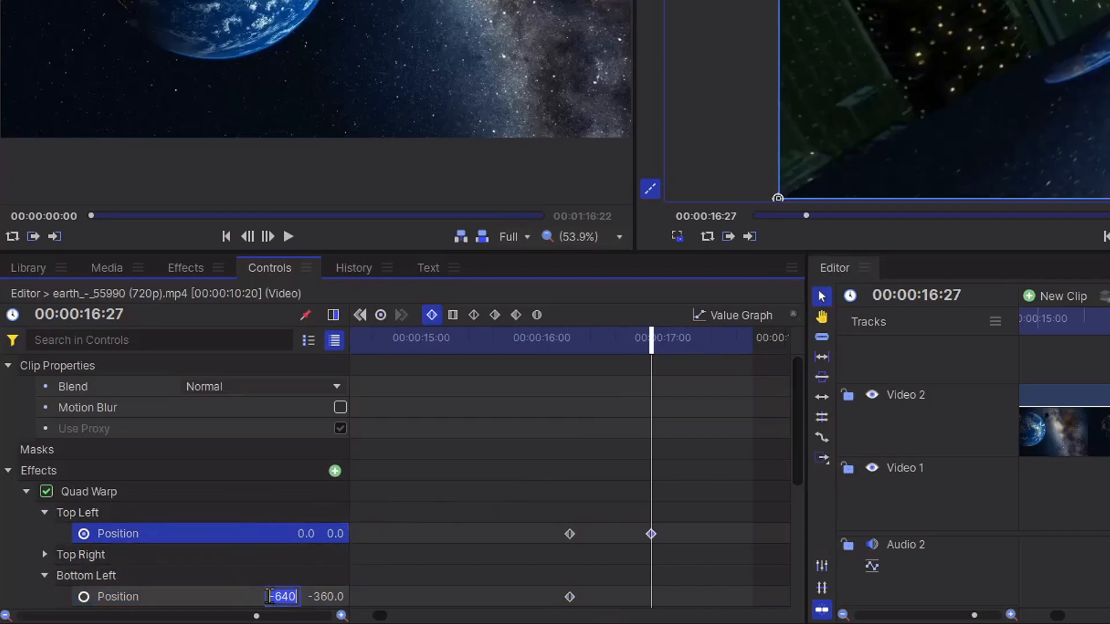
pyautogui.write('0')
pyautogui.click(327, 600)
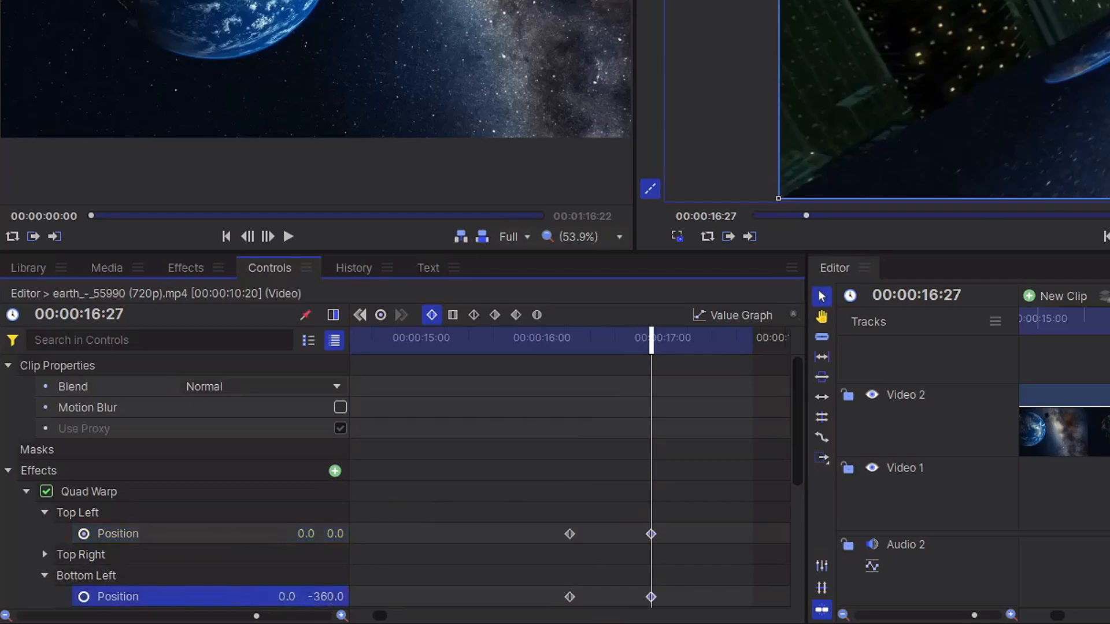
pyautogui.write('0')
pyautogui.press('Return')
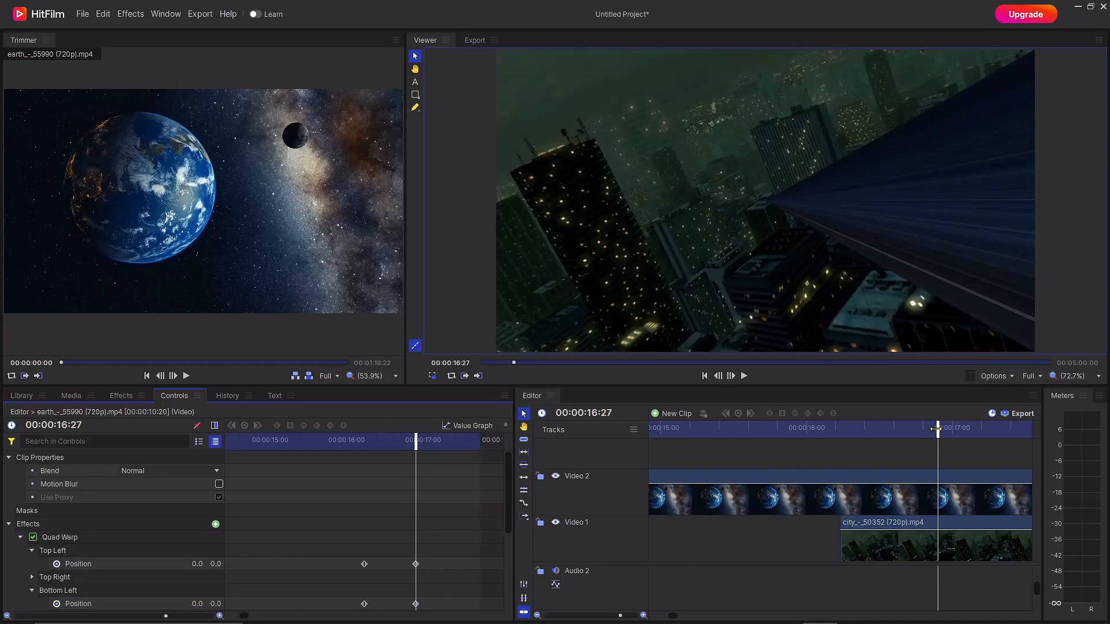
# - Keyframe the earth clip's Scale at 00:00:16:27 and set it to 0% at 00:00:17:08
pyautogui.moveTo(937, 428); pyautogui.dragTo(961, 434)
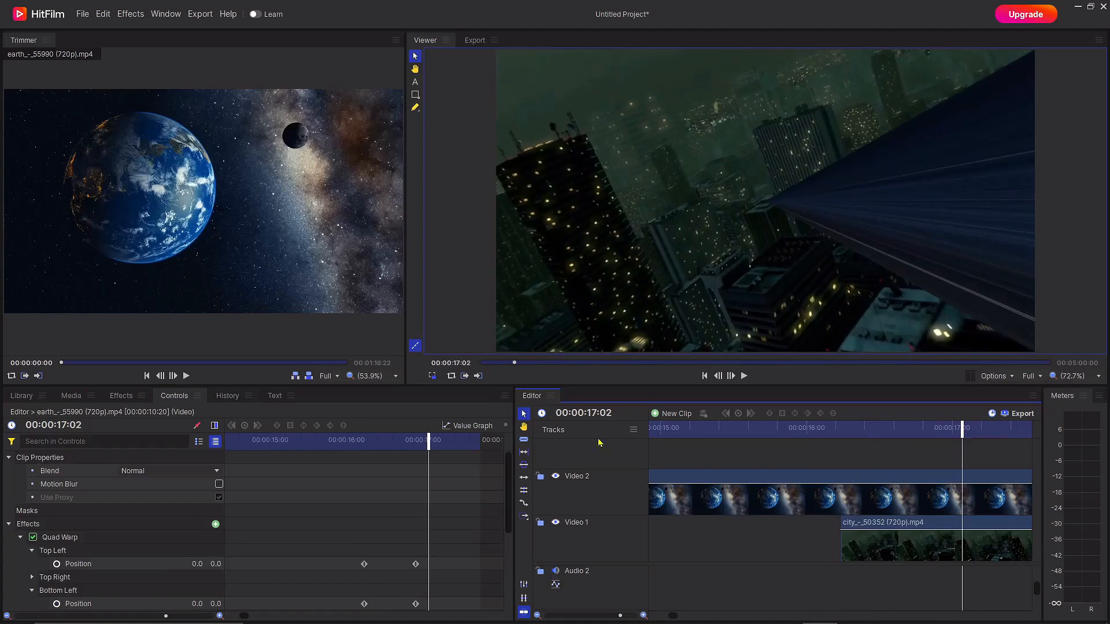
pyautogui.moveTo(430, 444); pyautogui.dragTo(415, 452)
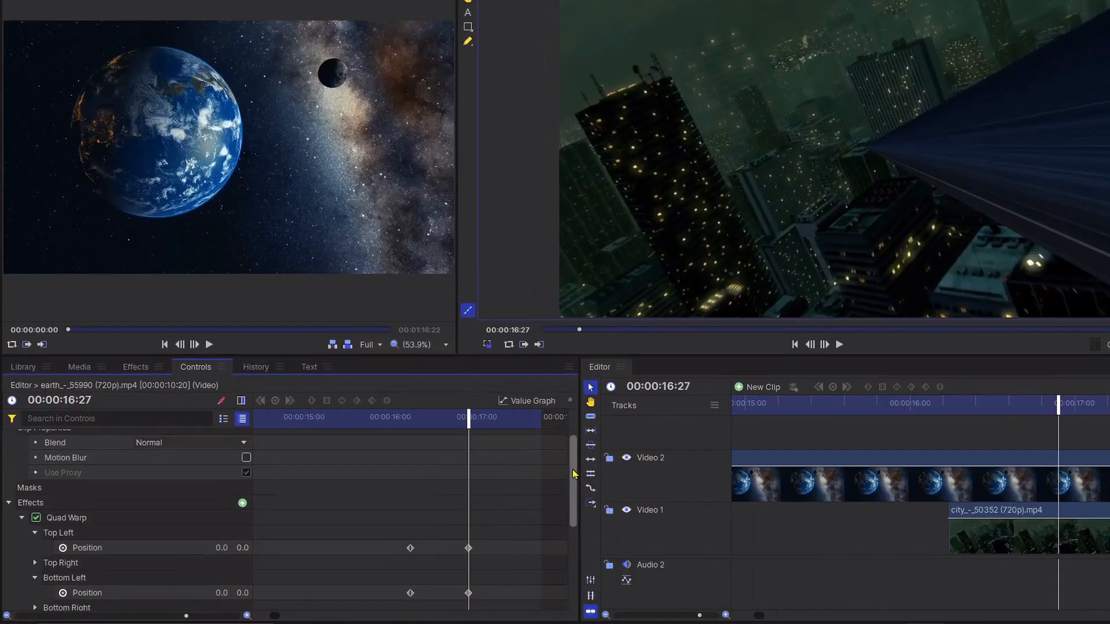
pyautogui.scroll(-3, 505, 534)
pyautogui.moveTo(789, 482); pyautogui.dragTo(790, 512)
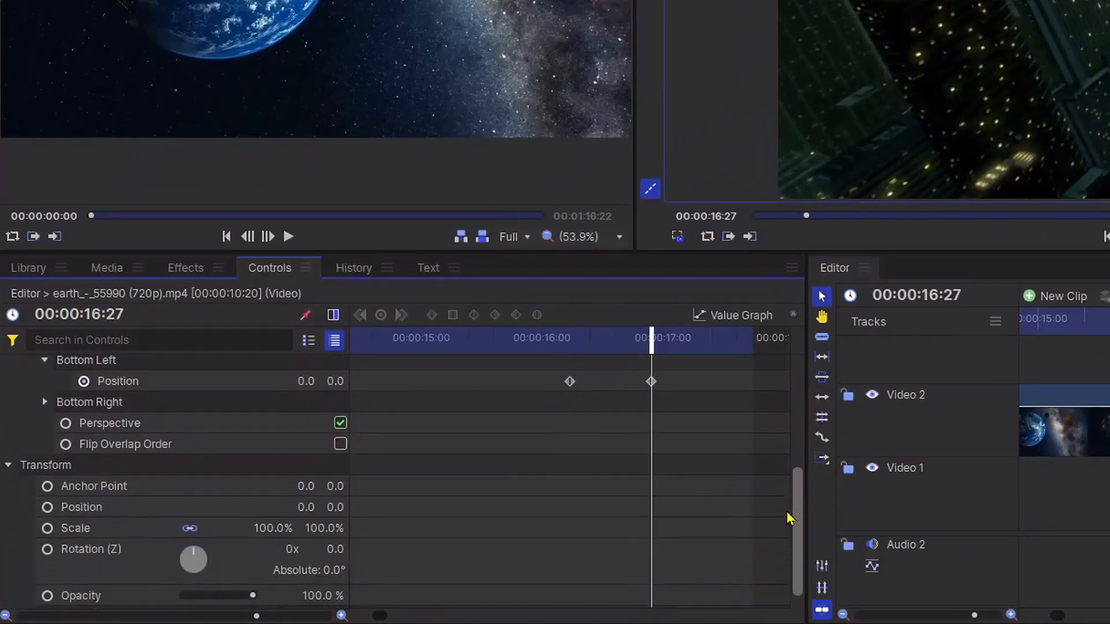
pyautogui.click(48, 527)
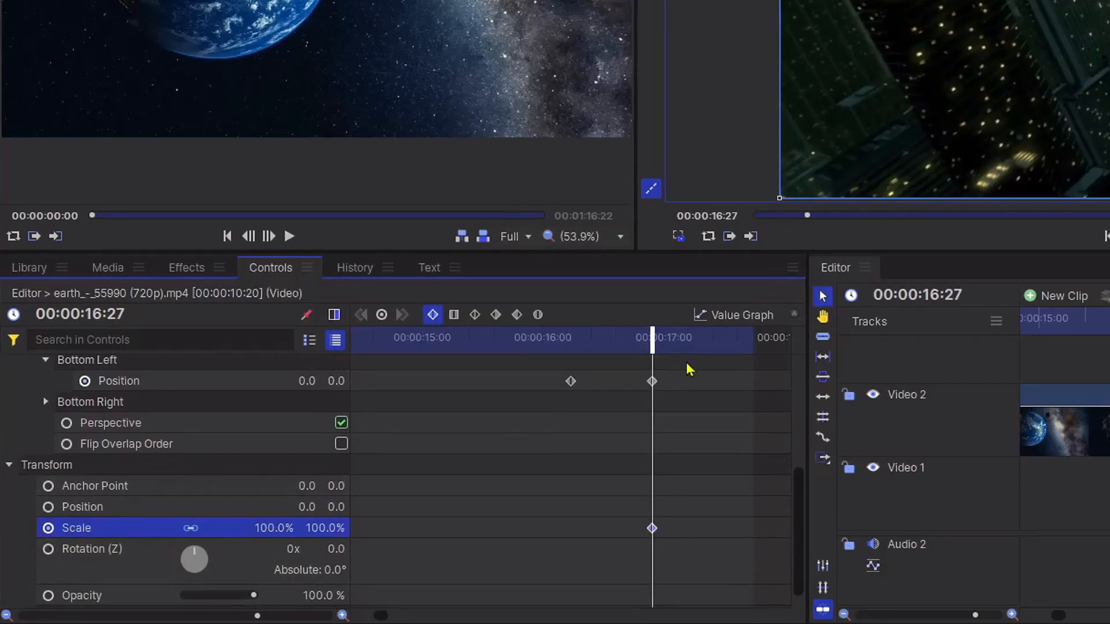
pyautogui.moveTo(666, 343); pyautogui.dragTo(711, 356)
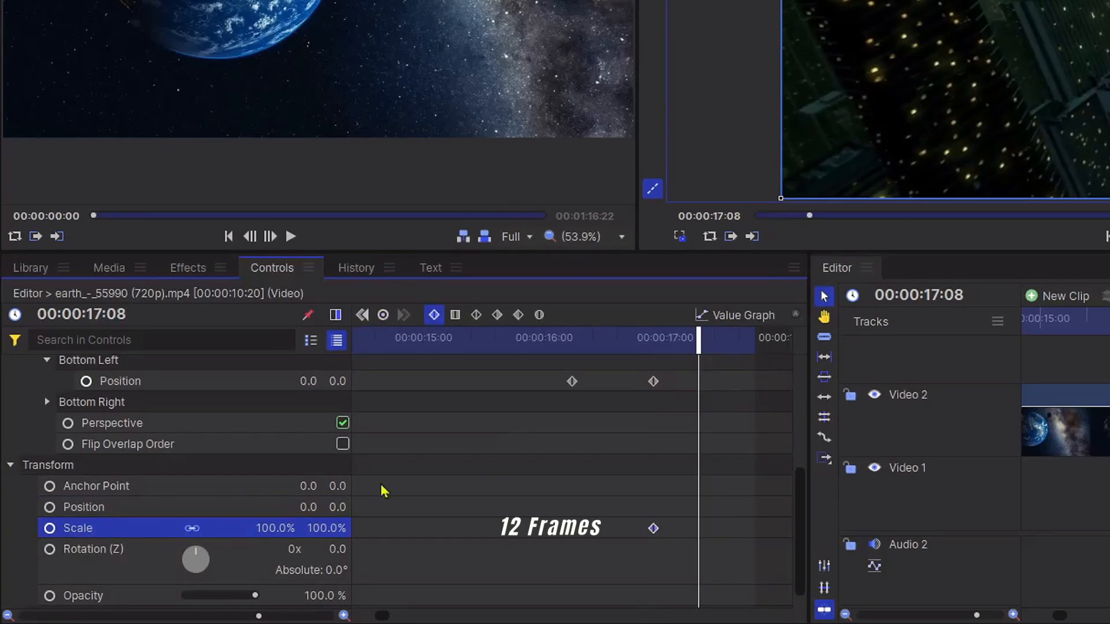
pyautogui.click(263, 532)
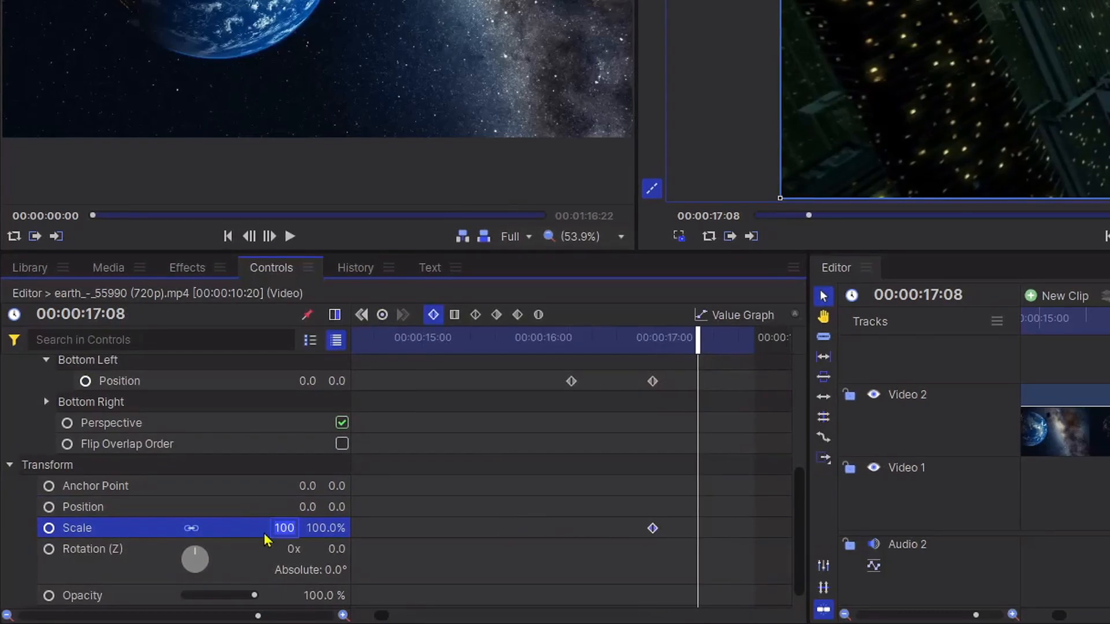
pyautogui.write('0')
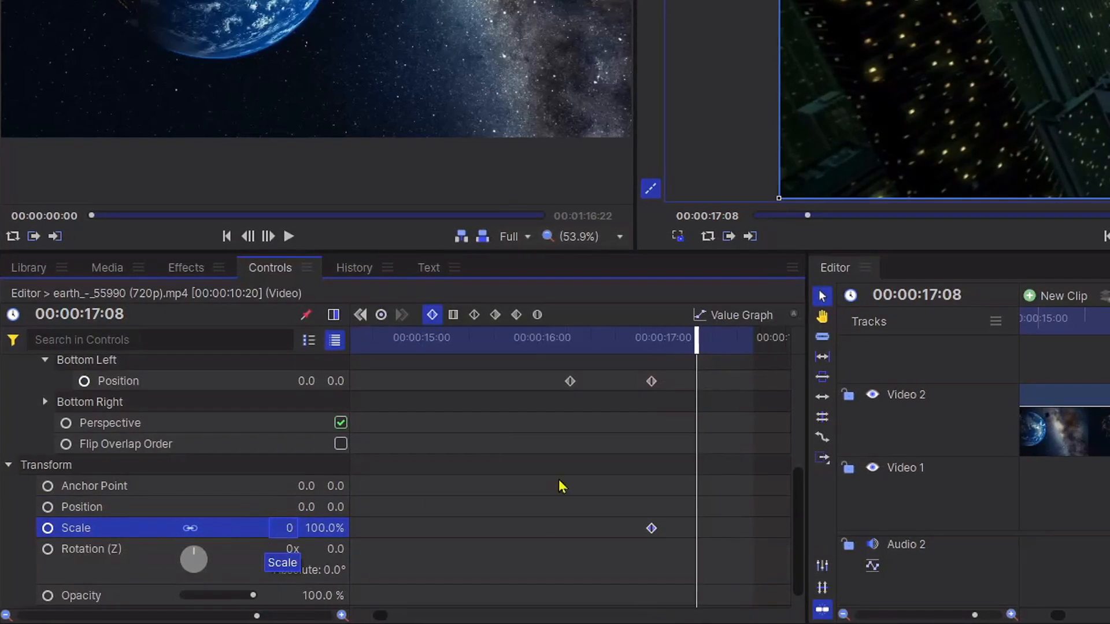
pyautogui.press('Return')
# - Keyframe the earth clip's Opacity at 00:00:16:27, lower it to 40% at 00:00:17:08, and scrub through the warp
pyautogui.click(1071, 372)
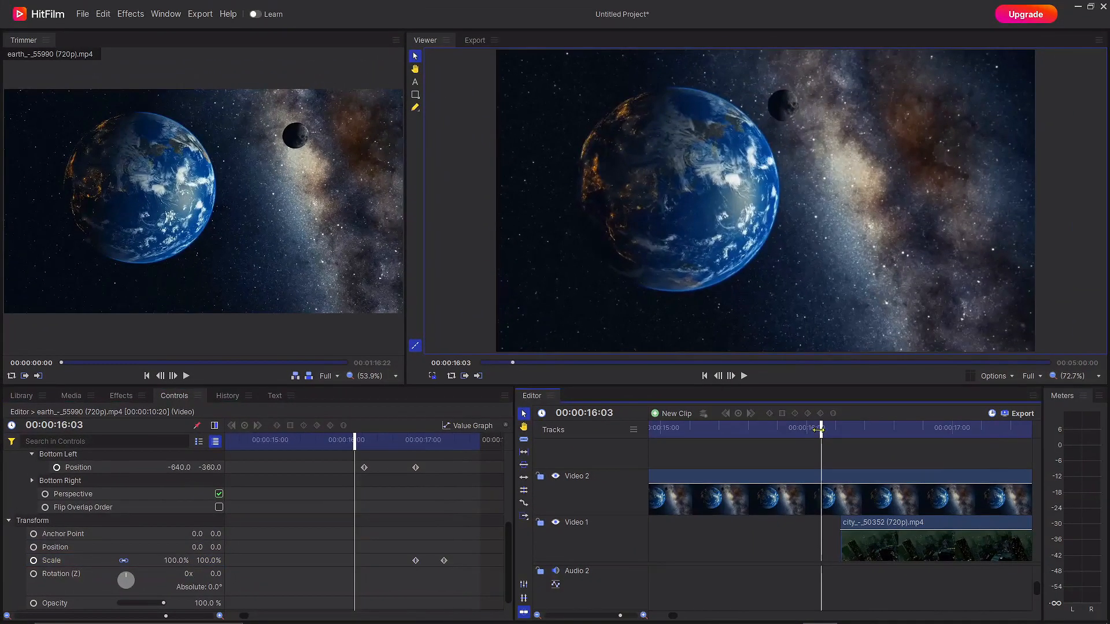
pyautogui.moveTo(819, 429); pyautogui.dragTo(954, 450)
pyautogui.moveTo(421, 436); pyautogui.dragTo(414, 448)
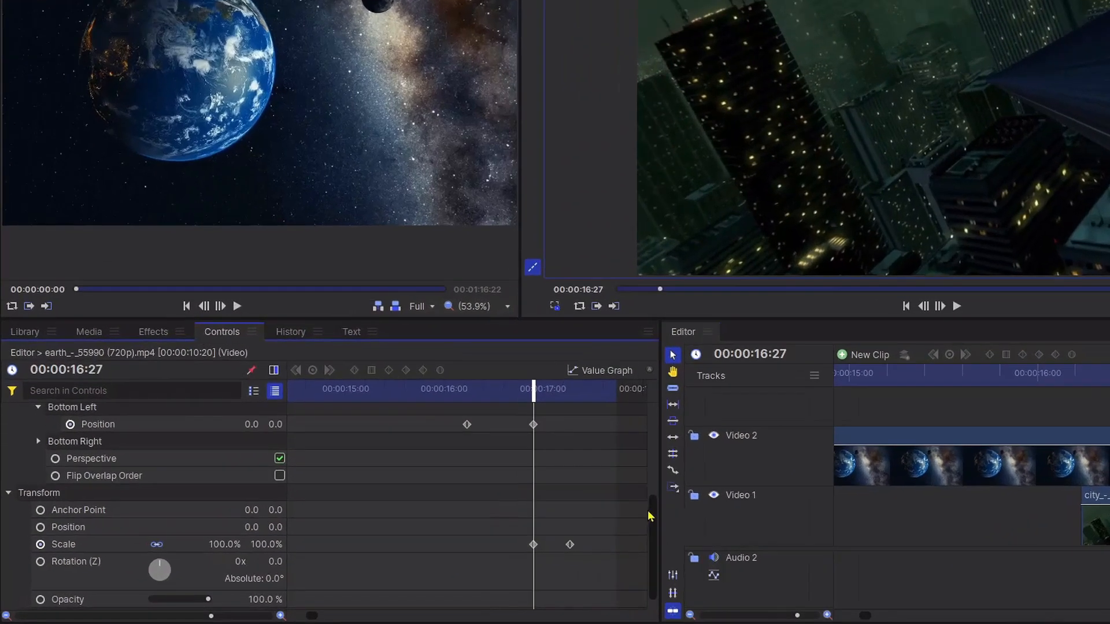
pyautogui.scroll(-1, 508, 561)
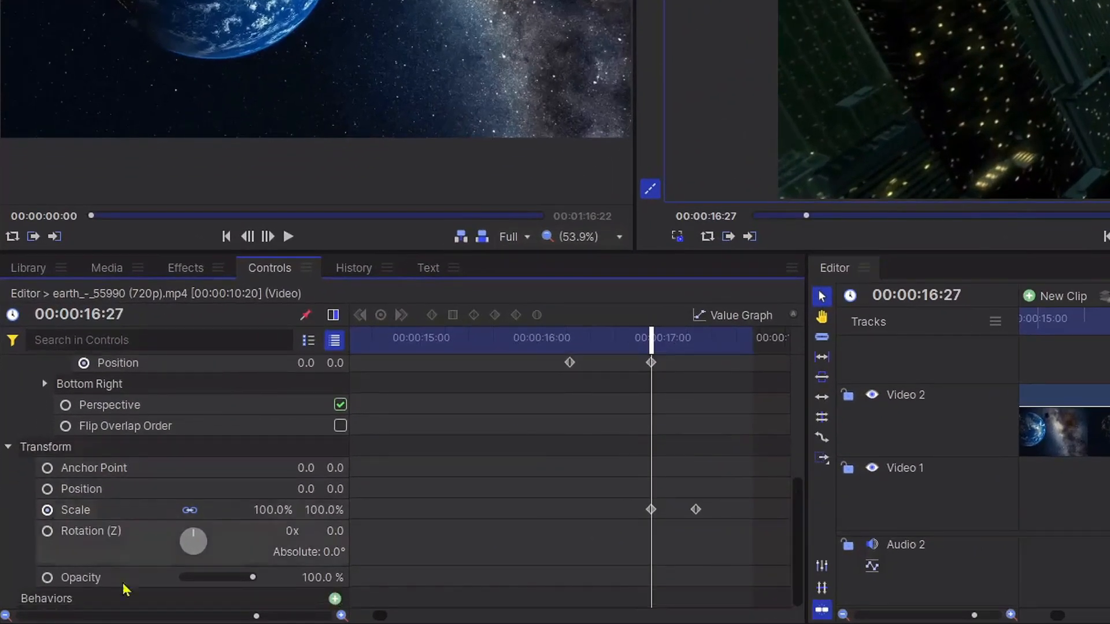
pyautogui.click(43, 580)
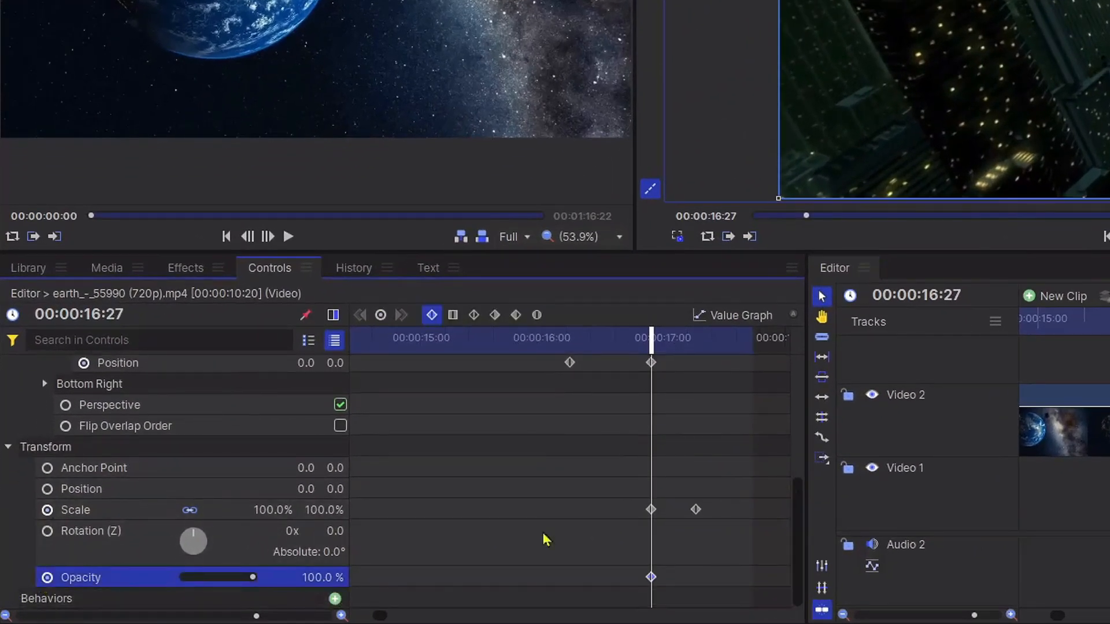
pyautogui.moveTo(652, 347); pyautogui.dragTo(696, 355)
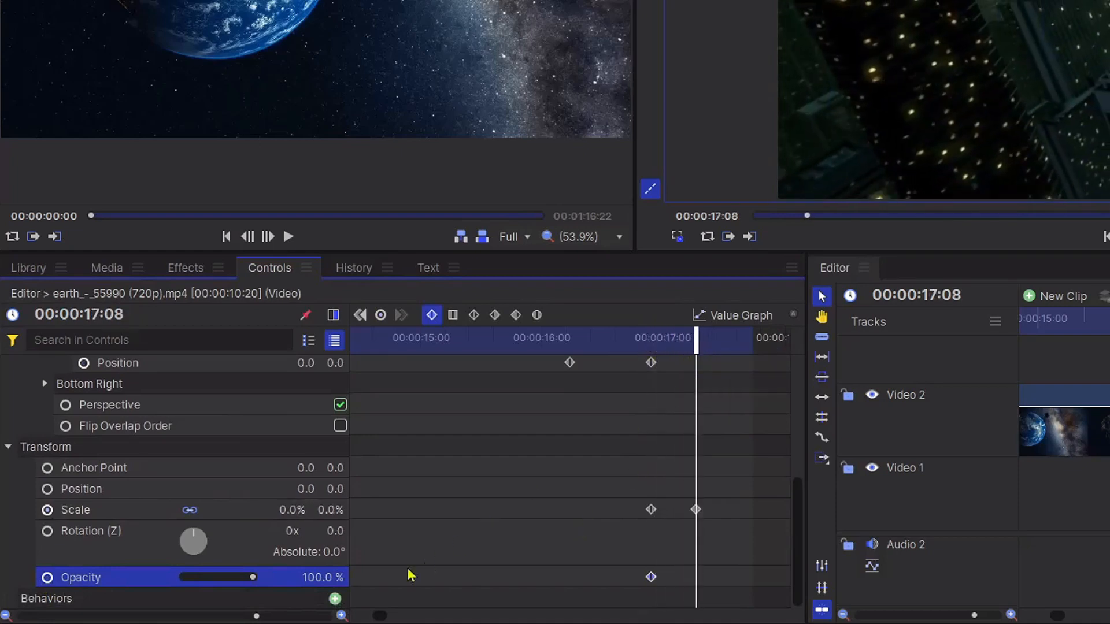
pyautogui.click(281, 575)
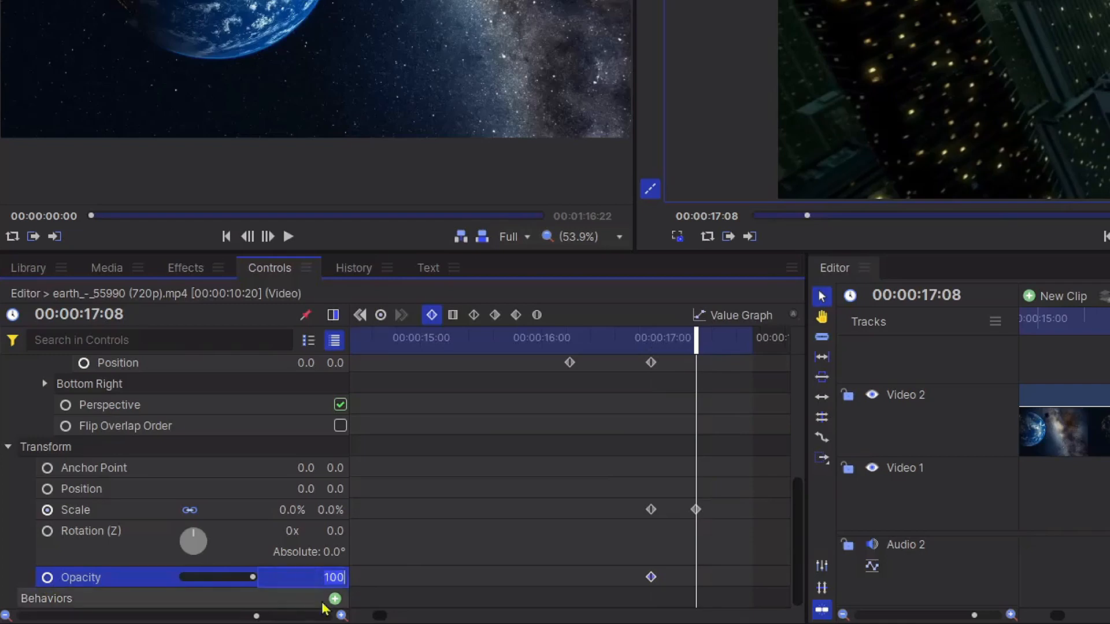
pyautogui.write('4')
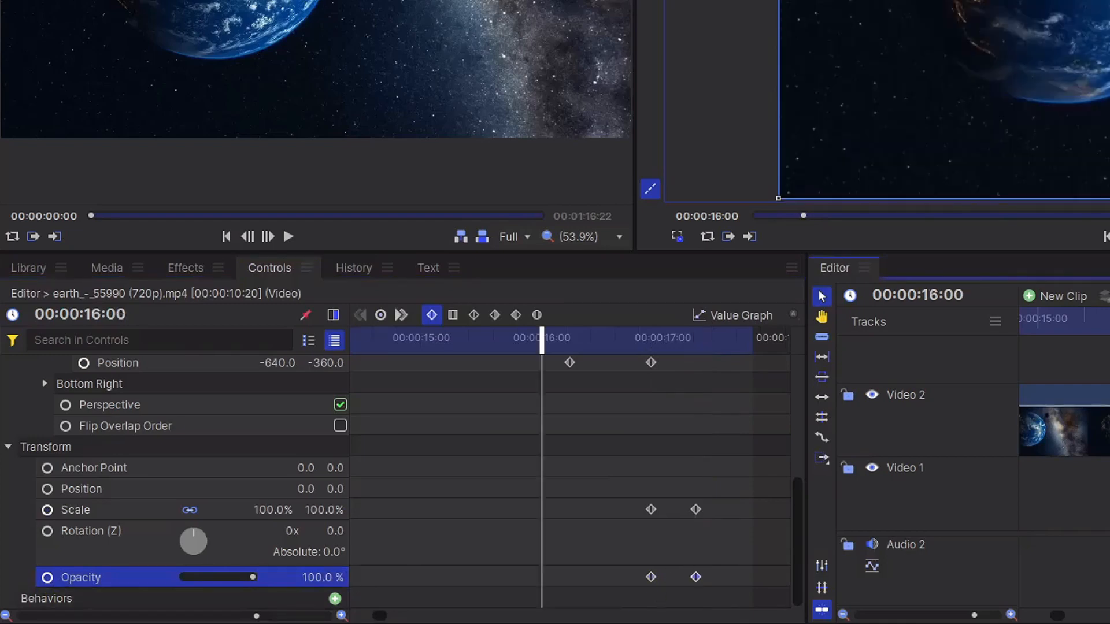
pyautogui.moveTo(807, 431); pyautogui.dragTo(969, 486)
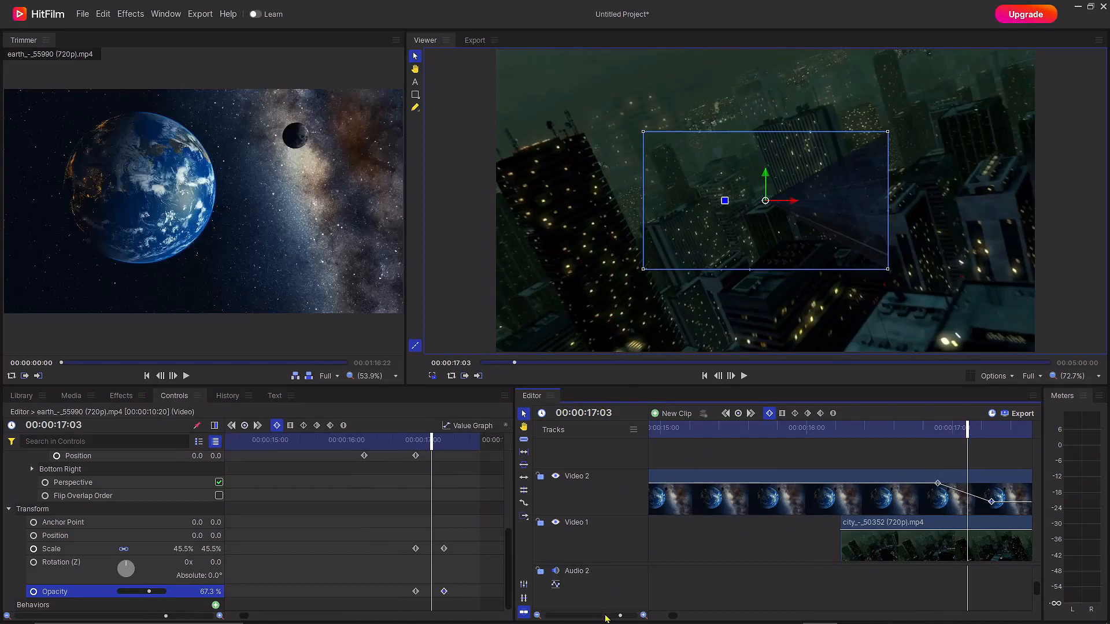
# - Clear the "quad warp" search from the effects library to list all effect categories
pyautogui.moveTo(606, 616)
pyautogui.mouseDown()
pyautogui.moveTo(590, 616)
pyautogui.moveTo(604, 621)
pyautogui.mouseUp()
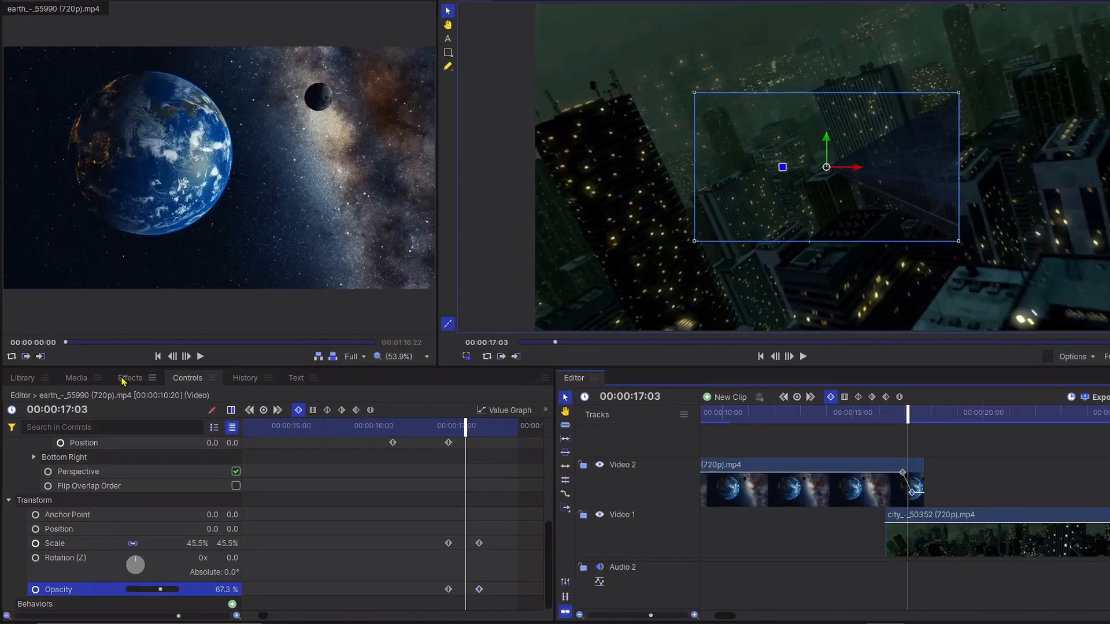
pyautogui.click(108, 398)
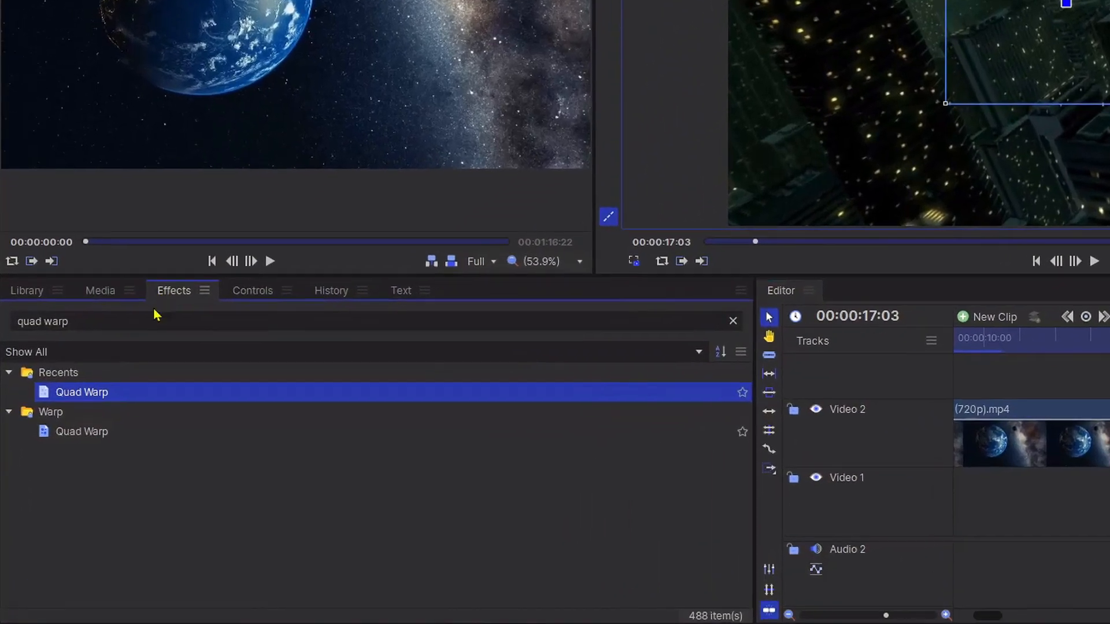
pyautogui.click(65, 417)
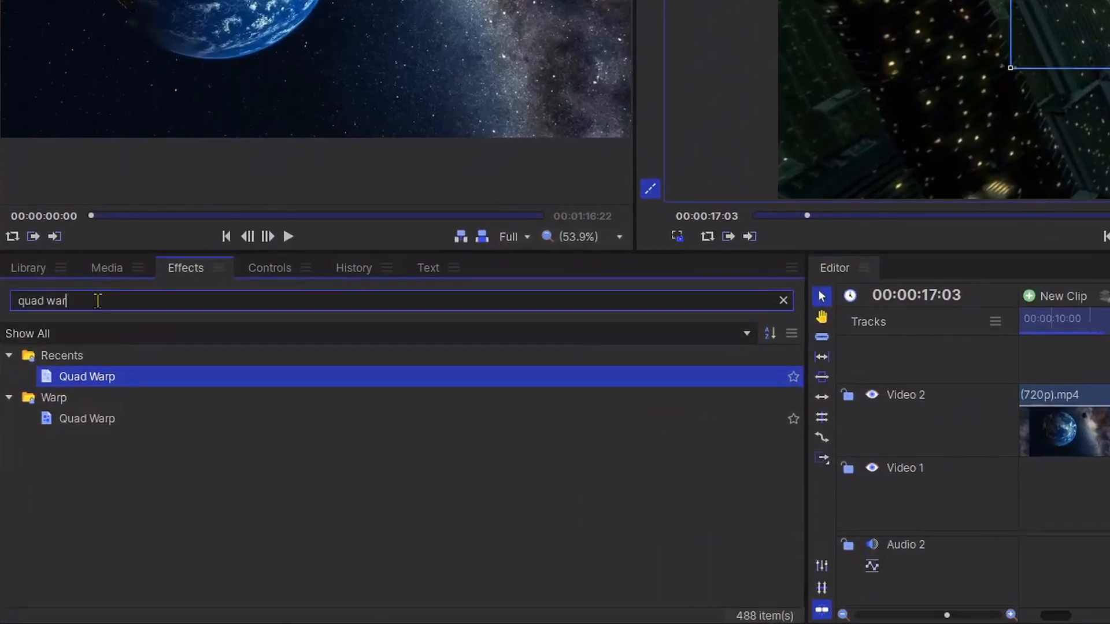
pyautogui.press('BackSpace')
pyautogui.press('BackSpace')
pyautogui.press('BackSpace')
pyautogui.press('BackSpace')
pyautogui.press('BackSpace')
pyautogui.press('BackSpace')
pyautogui.press('BackSpace')
pyautogui.press('BackSpace')
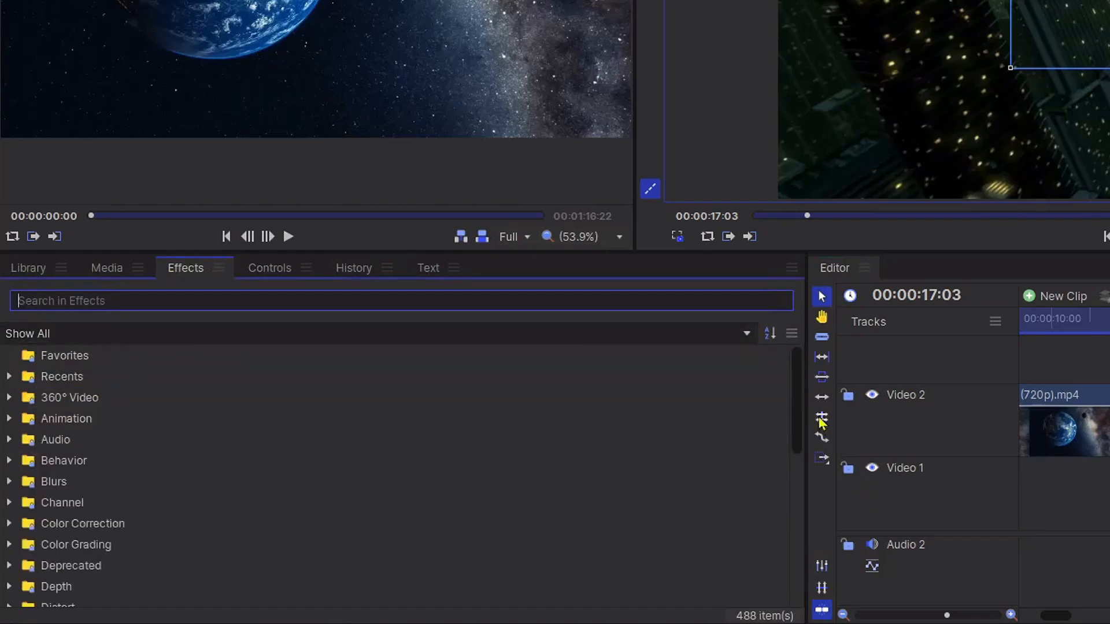
# - Add the Additive Dissolve video transition to the start of the city clip on Video 1
pyautogui.moveTo(796, 400); pyautogui.dragTo(763, 540)
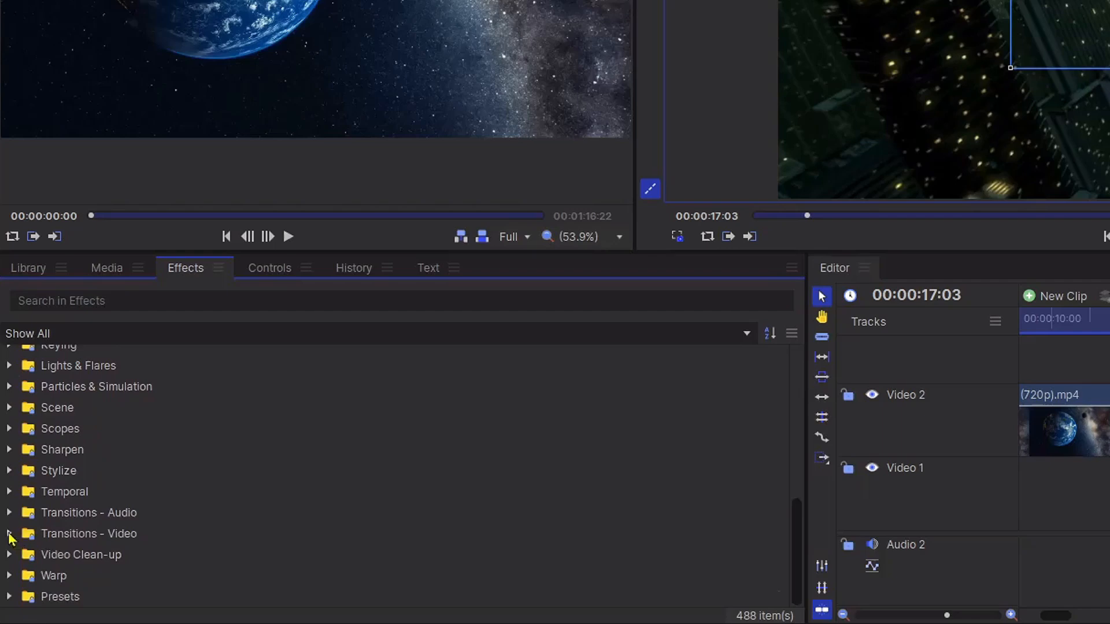
pyautogui.click(8, 533)
pyautogui.click(27, 554)
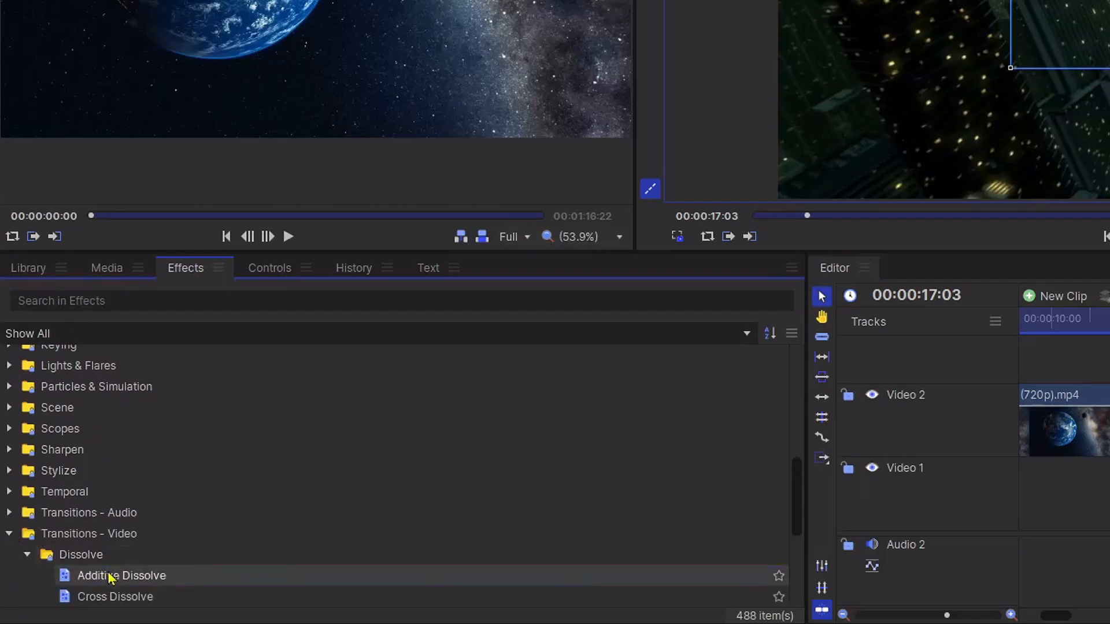
pyautogui.moveTo(110, 577); pyautogui.dragTo(868, 523)
# - Play back the finished transition from the earth clip to the city clip
pyautogui.click(744, 427)
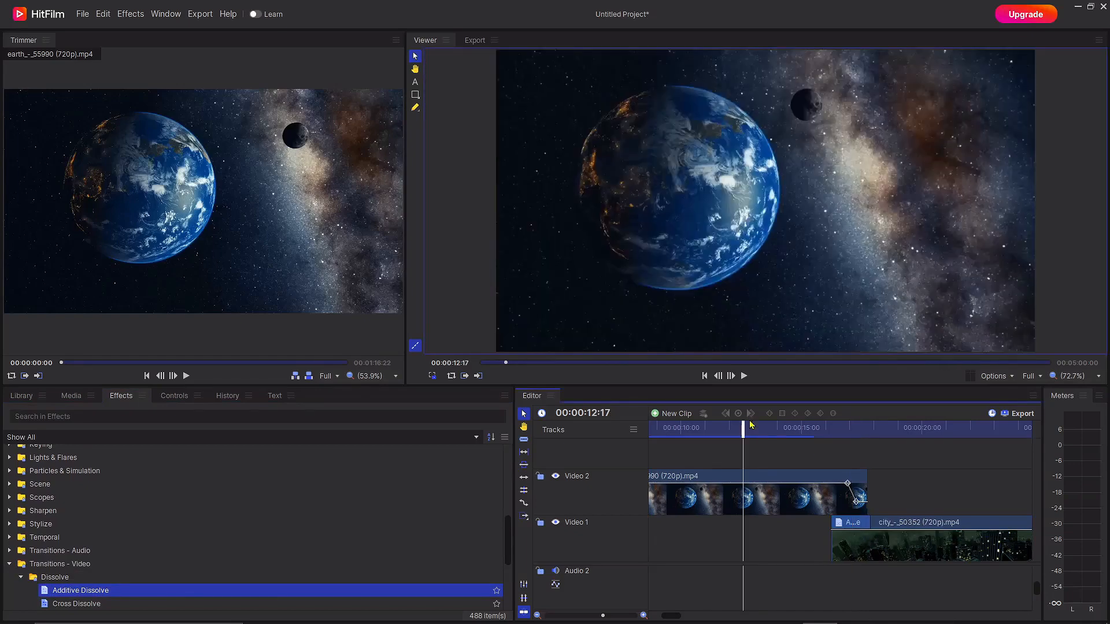
pyautogui.click(781, 428)
pyautogui.click(745, 379)
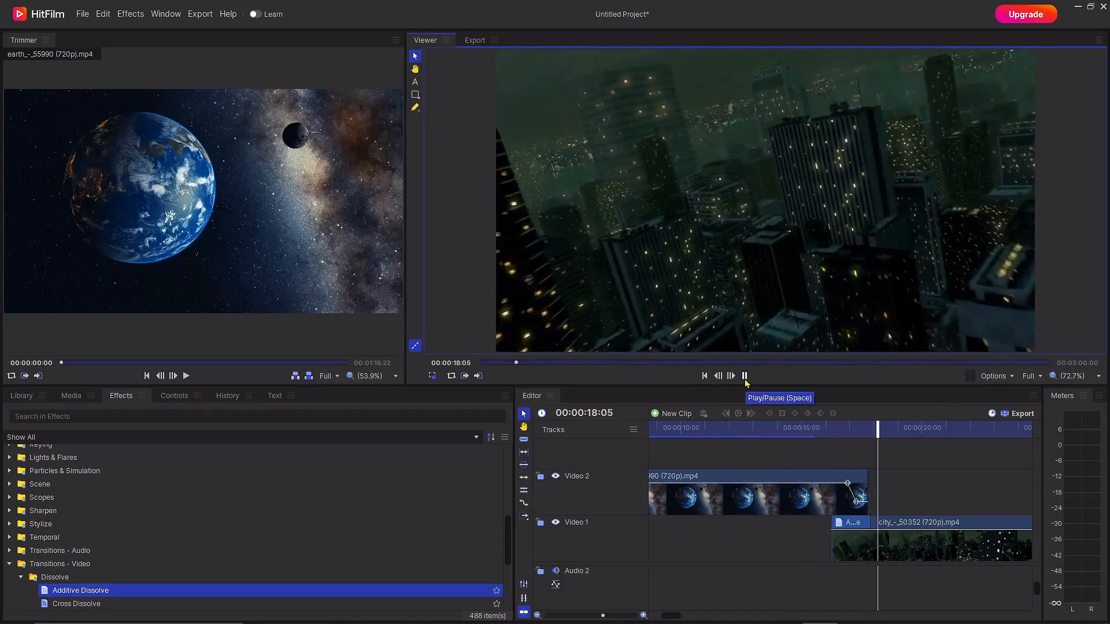
pyautogui.click(745, 376)
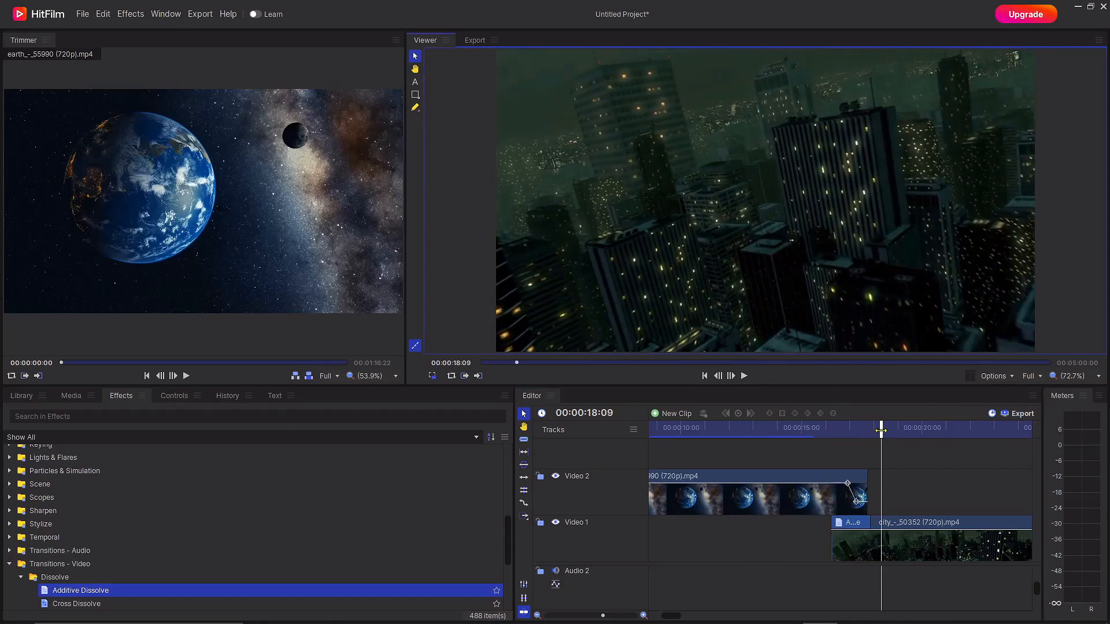